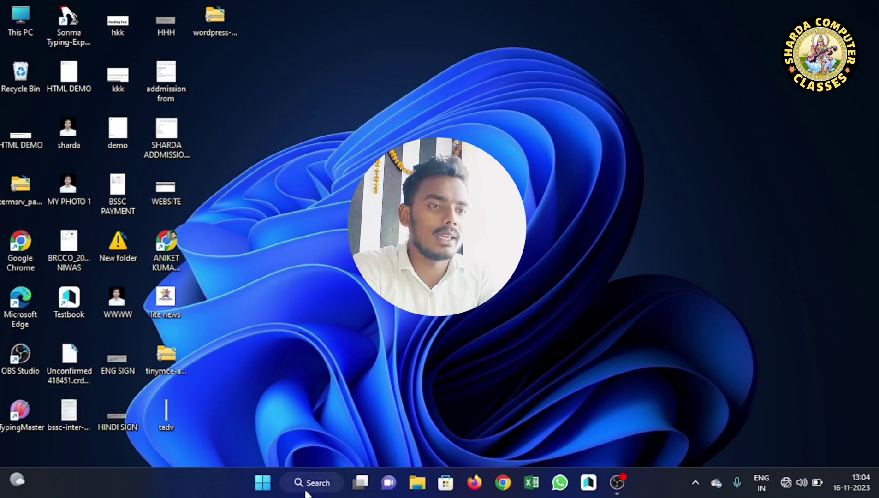
Step: Search the Start menu for 'photos', clear the search, then show the full All apps list
{"action": "left_click", "coordinate": [267, 484]}
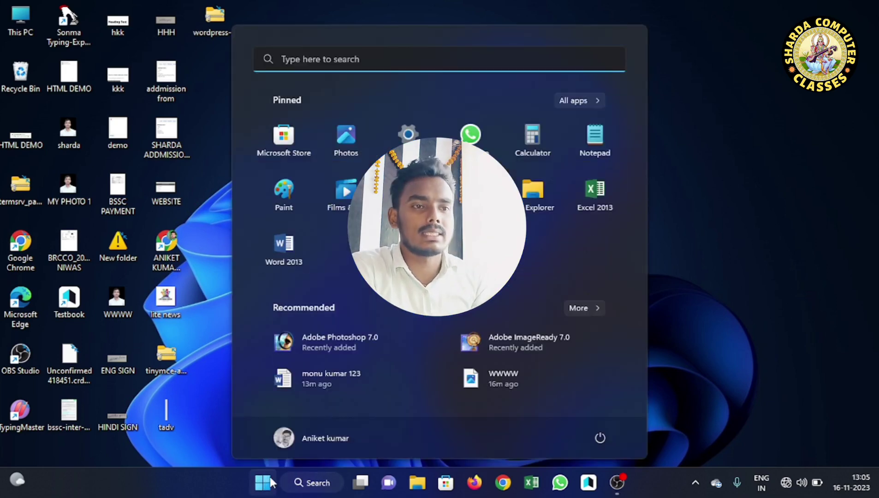
{"action": "type", "text": "photos"}
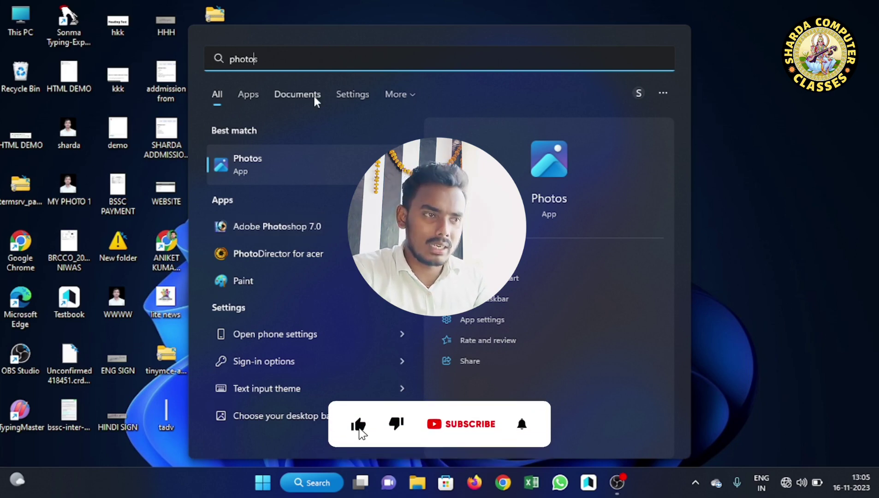
{"action": "key", "text": "BackSpace"}
{"action": "key", "text": "BackSpace"}
{"action": "key", "text": "BackSpace"}
{"action": "key", "text": "BackSpace"}
{"action": "key", "text": "BackSpace"}
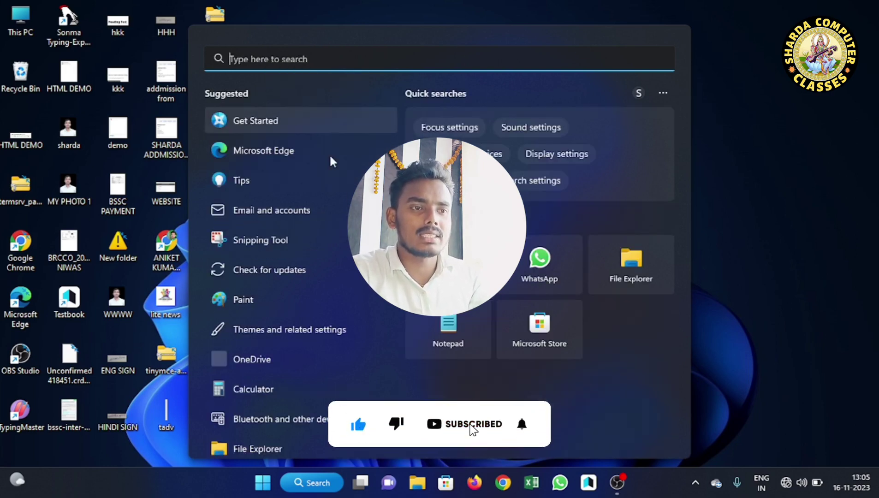
{"action": "left_click", "coordinate": [262, 483]}
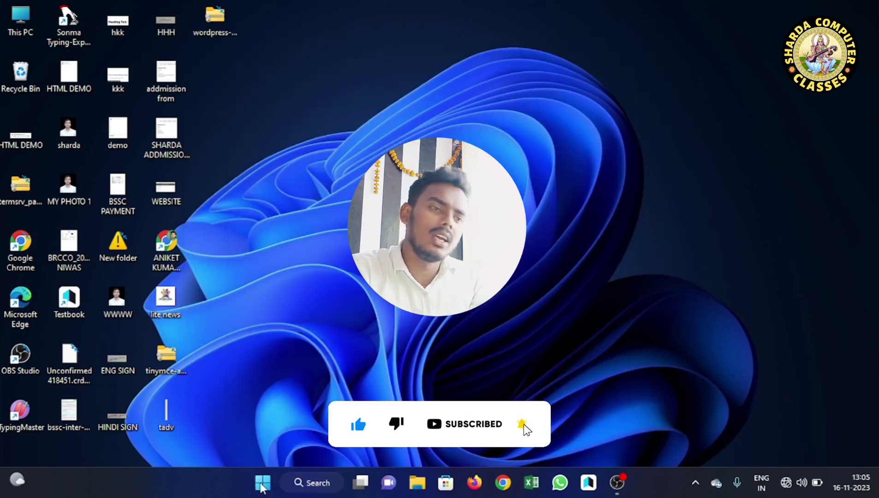
{"action": "left_click", "coordinate": [262, 484]}
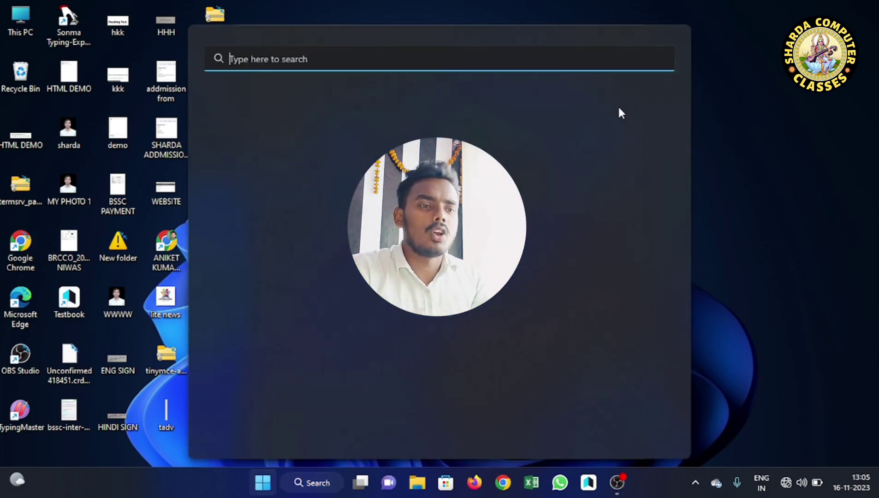
{"action": "left_click", "coordinate": [595, 100]}
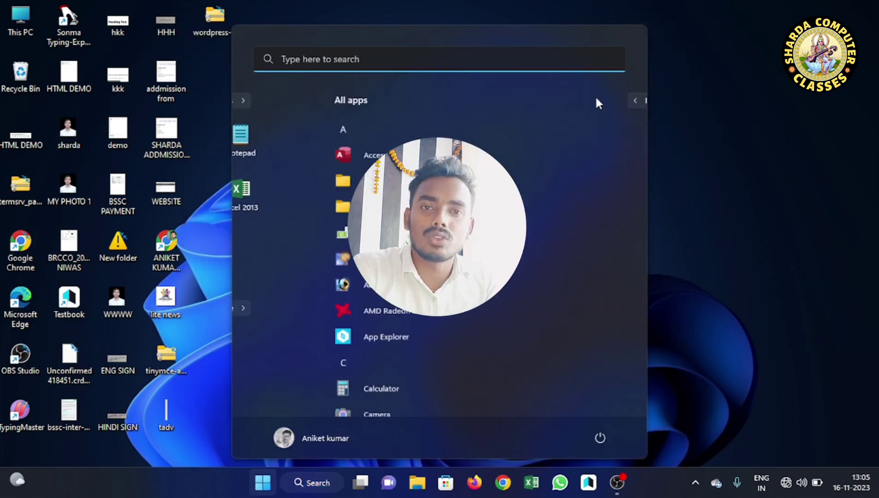
Step: Launch Adobe Photoshop 7.0 and drag its toolbox away from the left screen edge
{"action": "left_click", "coordinate": [339, 285]}
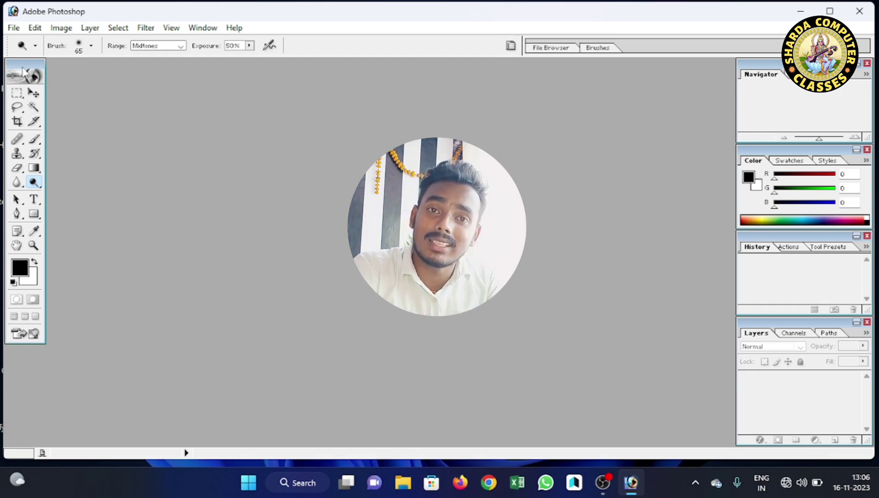
{"action": "mouse_move", "coordinate": [23, 72]}
{"action": "left_mouse_down"}
{"action": "mouse_move", "coordinate": [124, 102]}
{"action": "mouse_move", "coordinate": [261, 97]}
{"action": "left_mouse_up"}
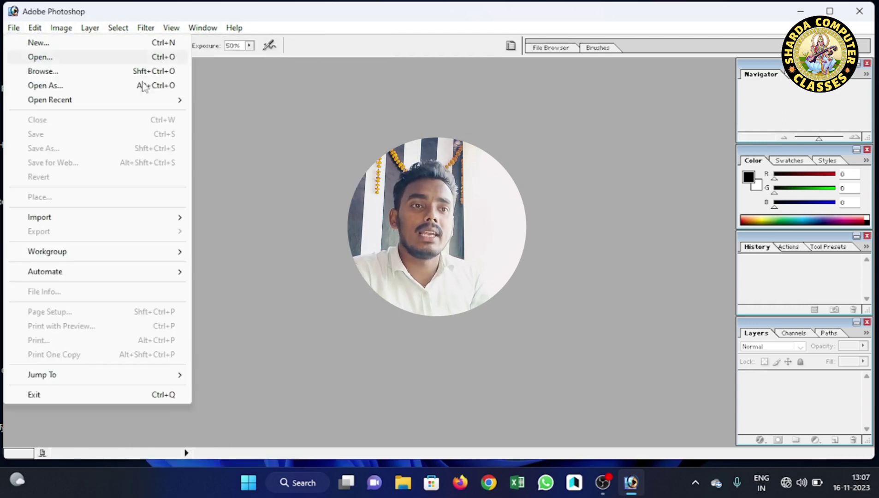
{"action": "left_click", "coordinate": [286, 148]}
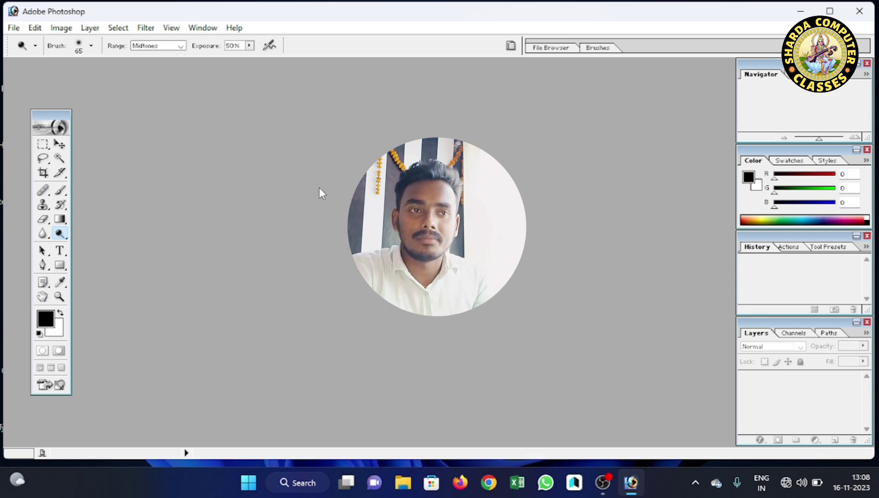
{"action": "left_click", "coordinate": [13, 28]}
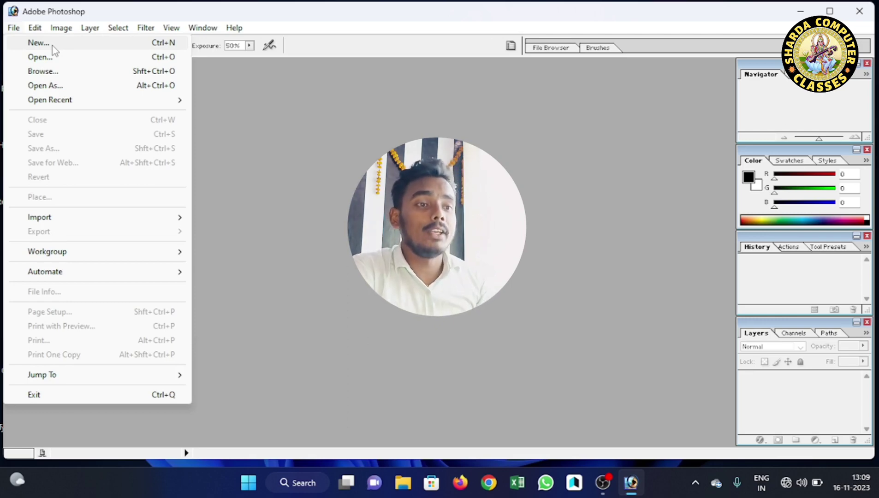
Step: Set up a new document 'aniket' with the A4 preset, RGB Color and Background Color contents
{"action": "key", "text": "Escape"}
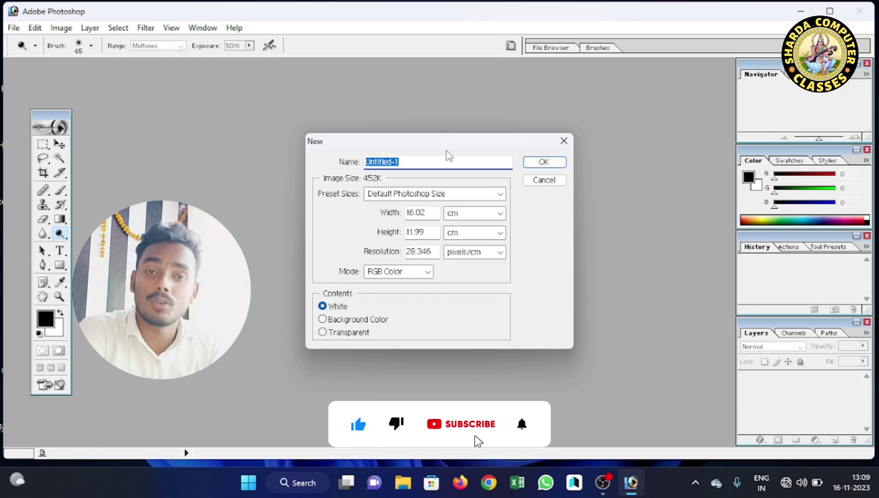
{"action": "left_click_drag", "start_coordinate": [390, 144], "coordinate": [332, 115]}
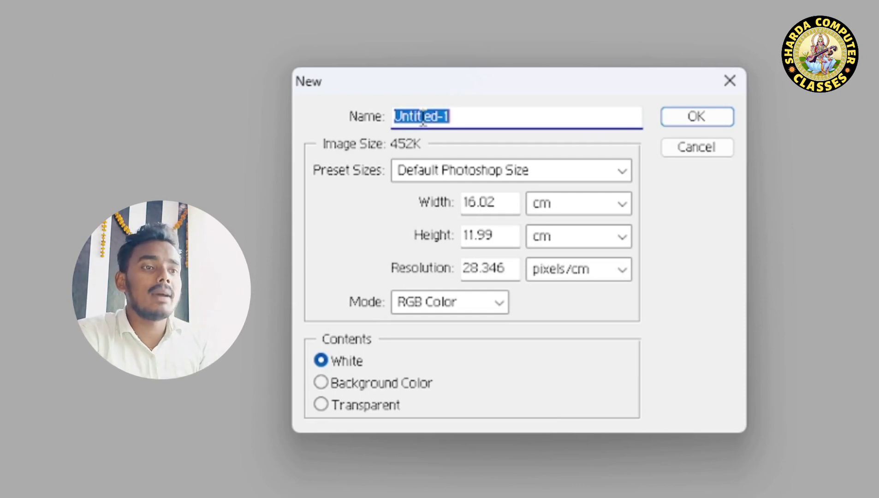
{"action": "type", "text": "aniket"}
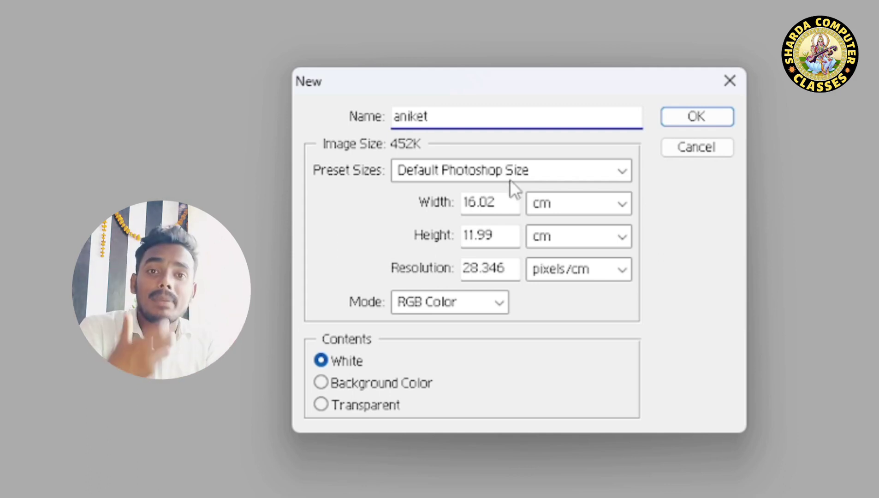
{"action": "left_click", "coordinate": [622, 174]}
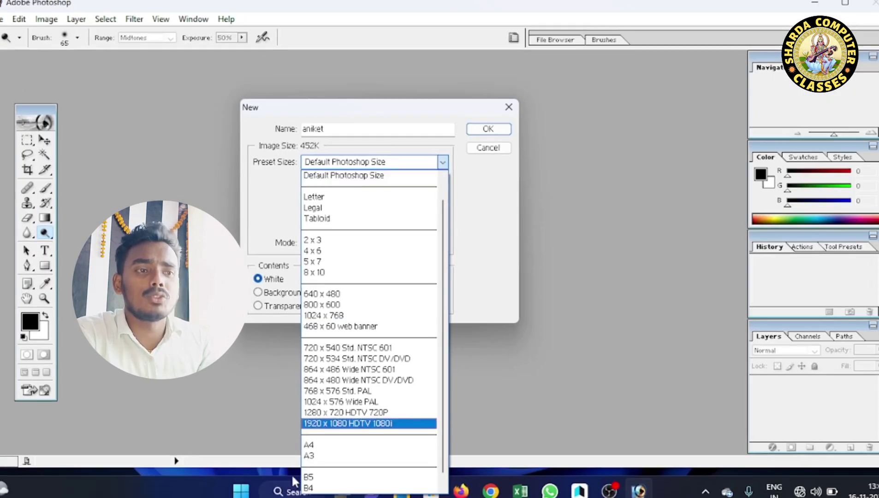
{"action": "left_click", "coordinate": [330, 446]}
{"action": "left_click", "coordinate": [354, 243]}
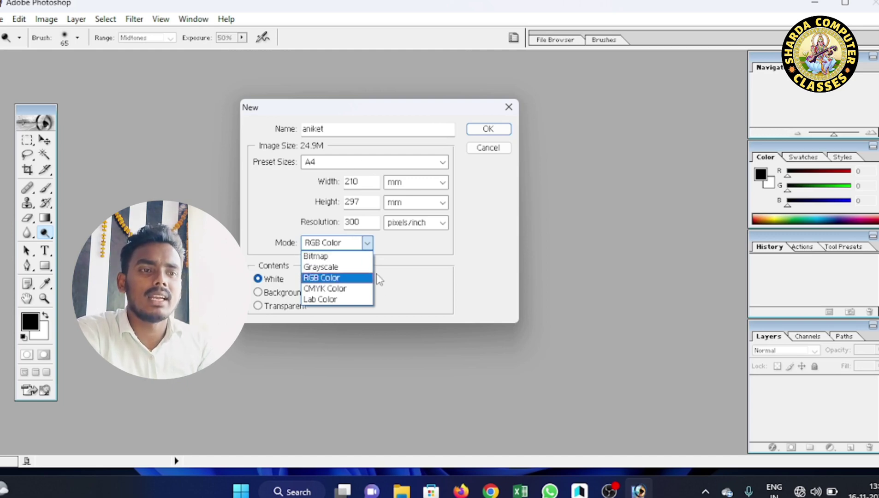
{"action": "left_click", "coordinate": [336, 278]}
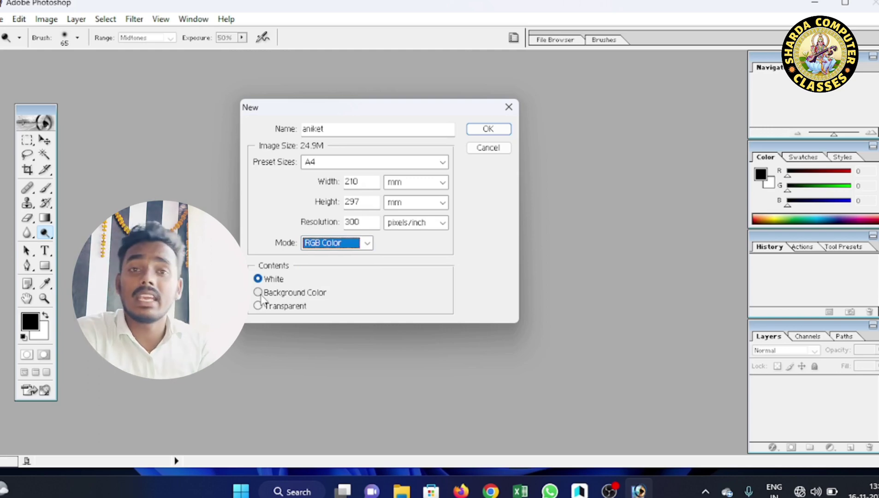
{"action": "left_click", "coordinate": [260, 295]}
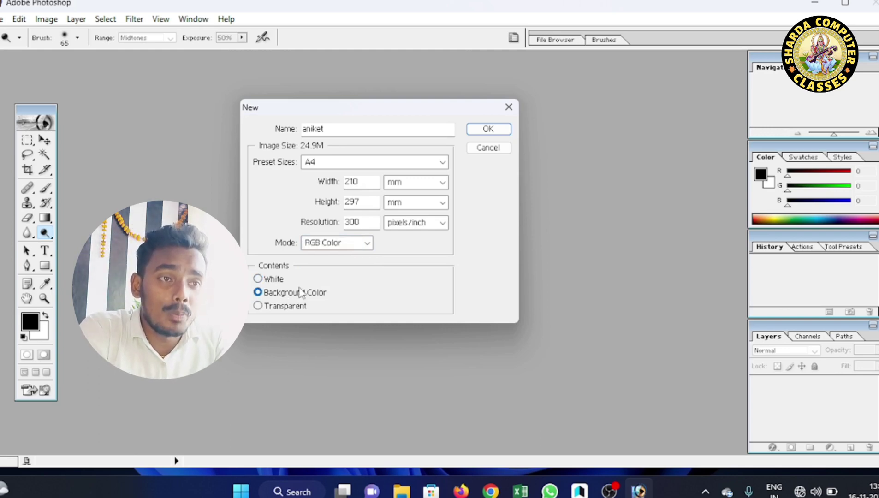
Step: Create the aniket document and position its window on the left of the workspace
{"action": "left_click", "coordinate": [483, 130]}
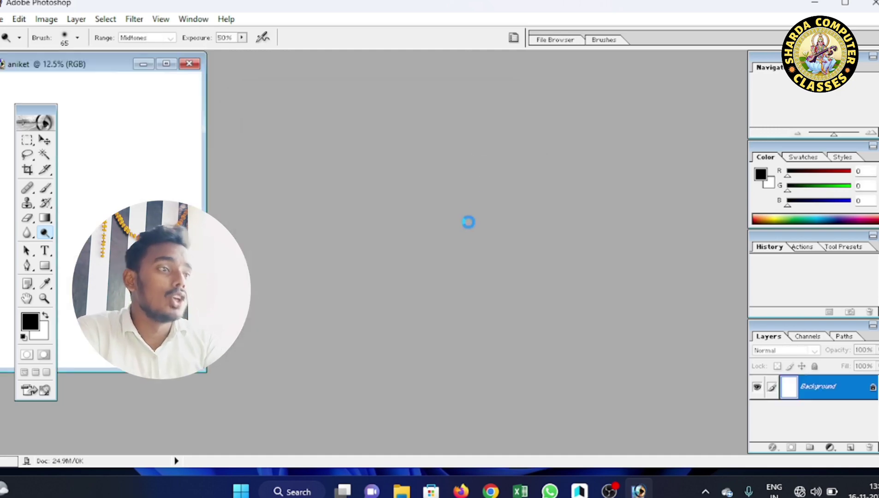
{"action": "mouse_move", "coordinate": [104, 67]}
{"action": "left_mouse_down"}
{"action": "mouse_move", "coordinate": [259, 96]}
{"action": "mouse_move", "coordinate": [358, 96]}
{"action": "left_mouse_up"}
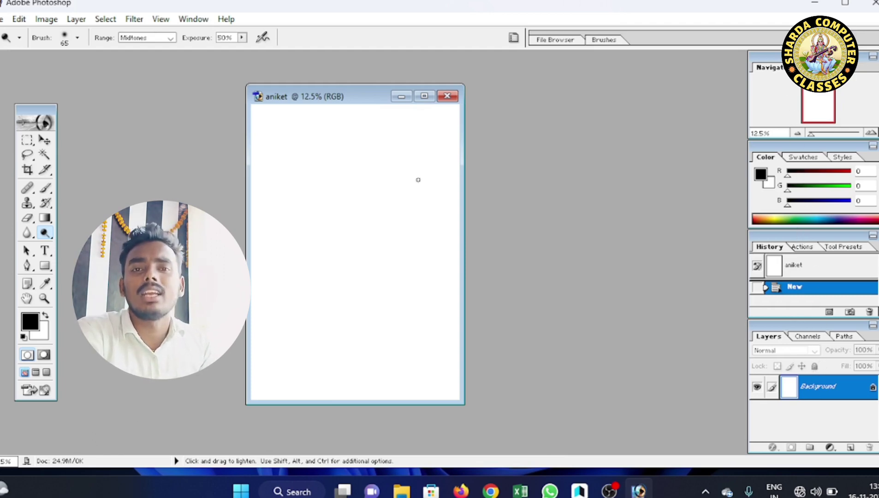
{"action": "left_click_drag", "start_coordinate": [354, 102], "coordinate": [196, 100]}
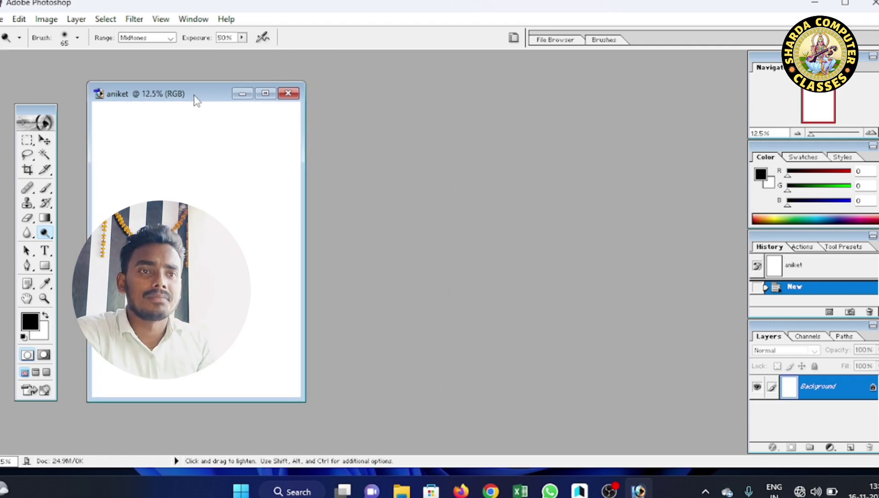
Step: Open the WWWW passport photo from the Desktop
{"action": "double_click", "coordinate": [399, 180]}
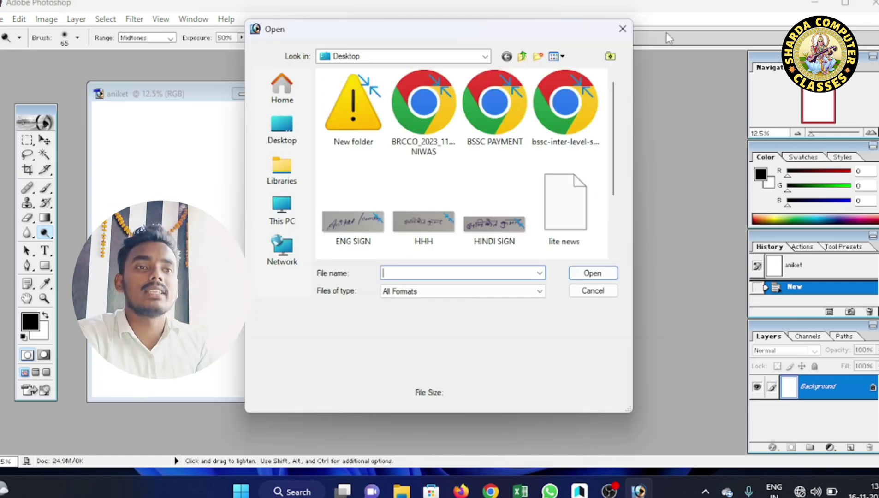
{"action": "left_click", "coordinate": [620, 31]}
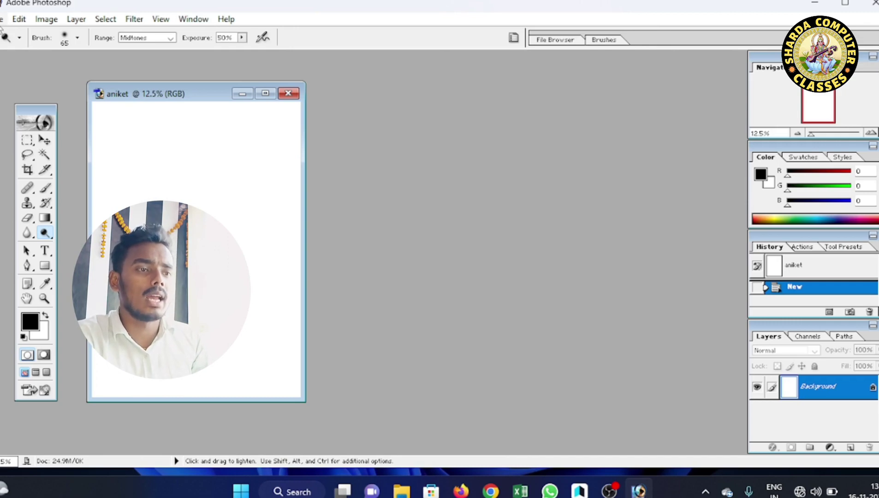
{"action": "left_click", "coordinate": [2, 19]}
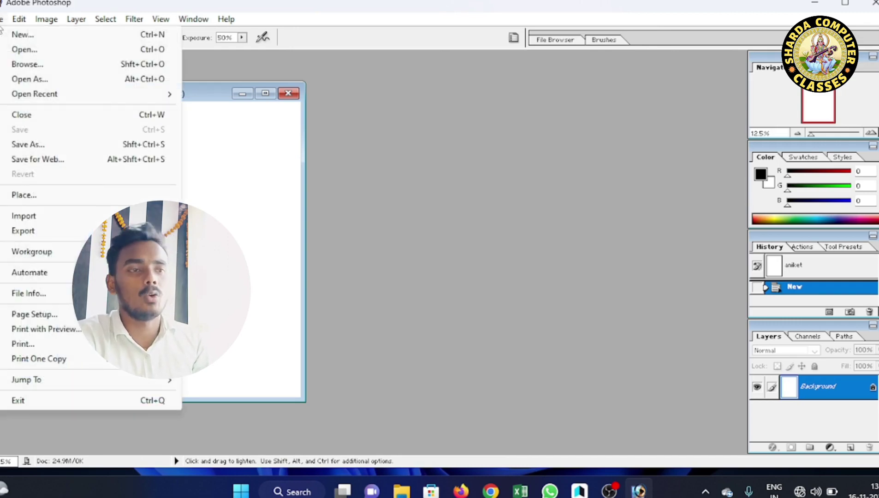
{"action": "left_click", "coordinate": [35, 51]}
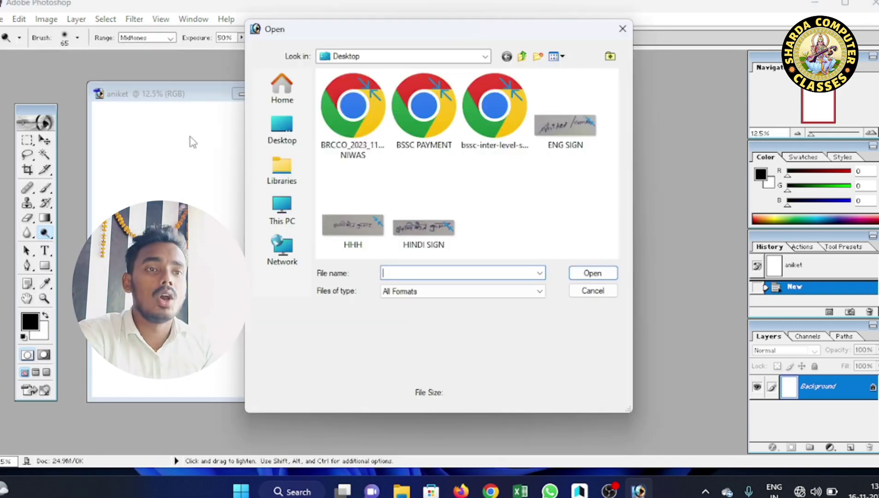
{"action": "scroll", "coordinate": [435, 219], "scroll_direction": "down", "scroll_amount": 2}
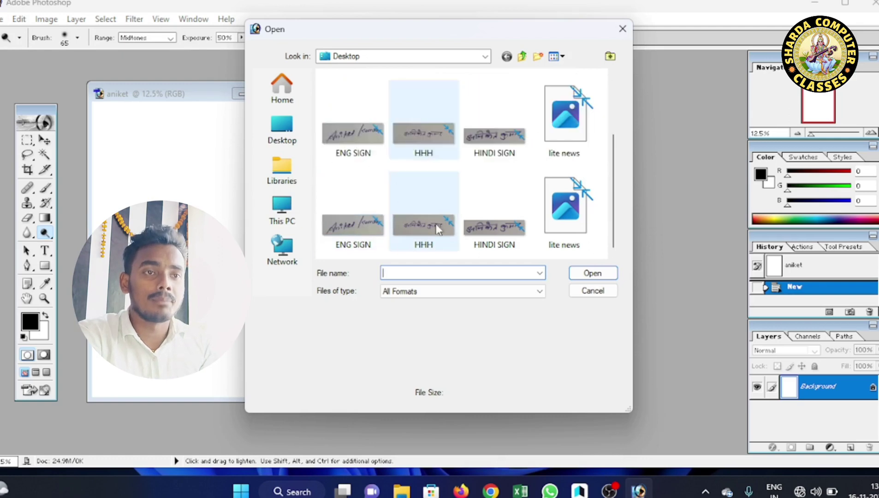
{"action": "left_click", "coordinate": [559, 217]}
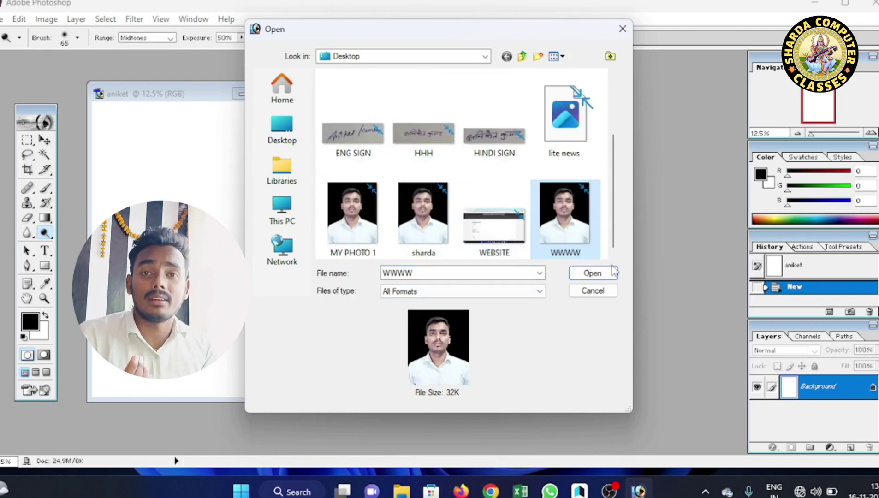
{"action": "left_click", "coordinate": [590, 273]}
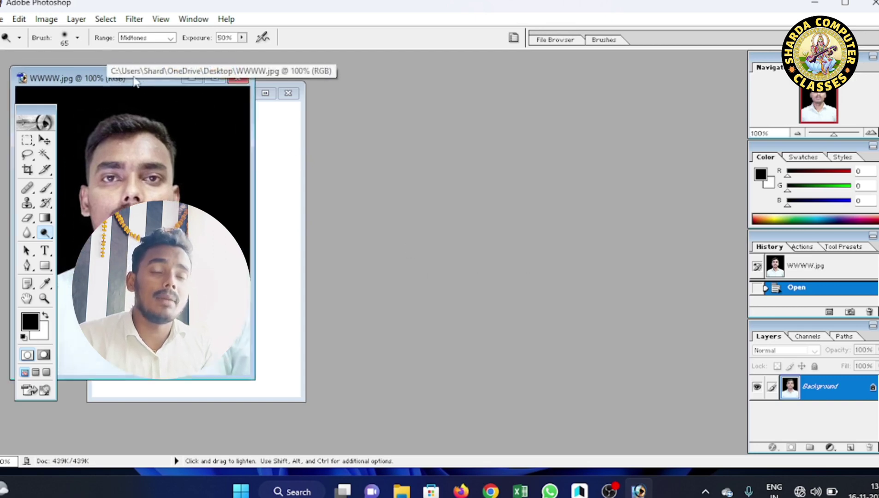
Step: Arrange the WWWW photo window to the right of the aniket document window
{"action": "mouse_move", "coordinate": [113, 68]}
{"action": "left_mouse_down"}
{"action": "mouse_move", "coordinate": [366, 107]}
{"action": "mouse_move", "coordinate": [437, 90]}
{"action": "left_mouse_up"}
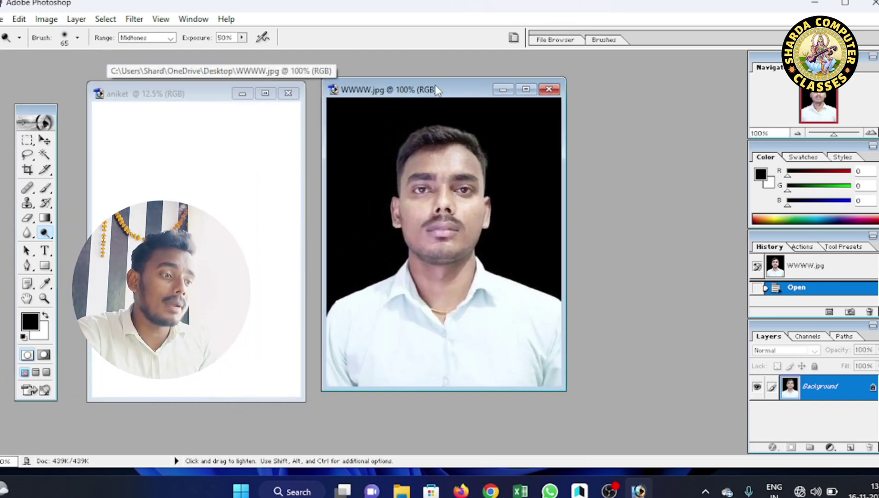
{"action": "left_click", "coordinate": [198, 93]}
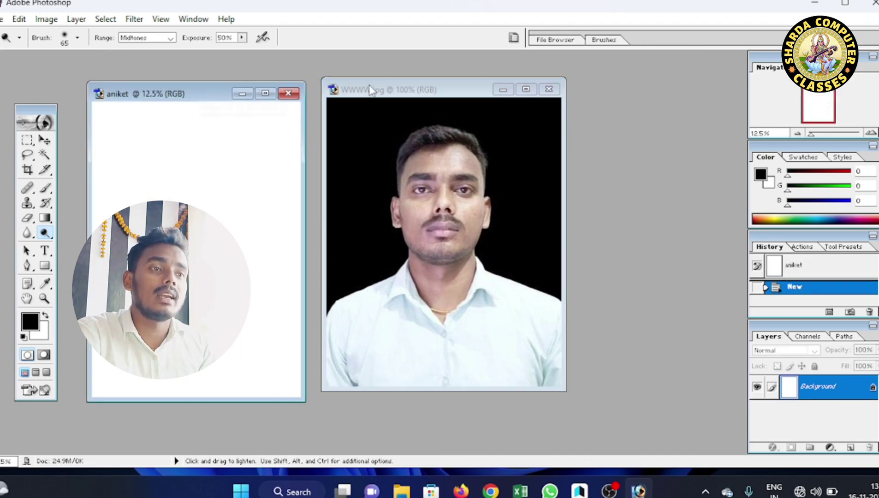
{"action": "left_click", "coordinate": [384, 93]}
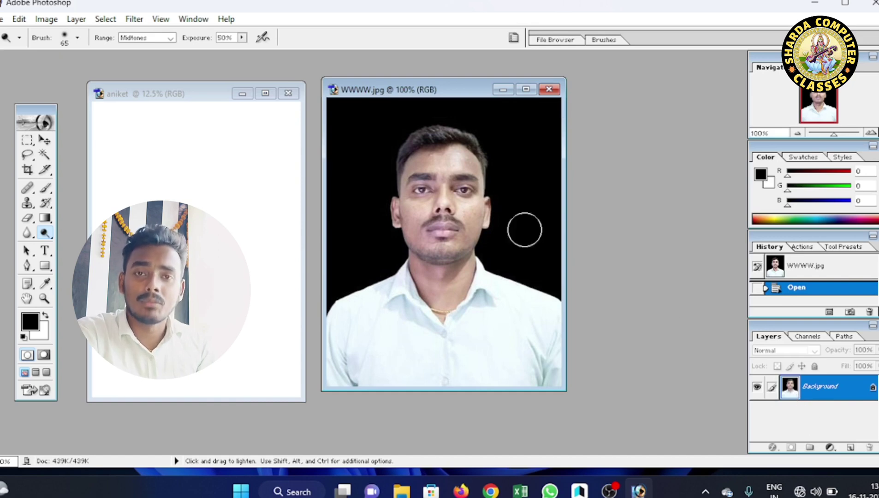
{"action": "left_click", "coordinate": [201, 99]}
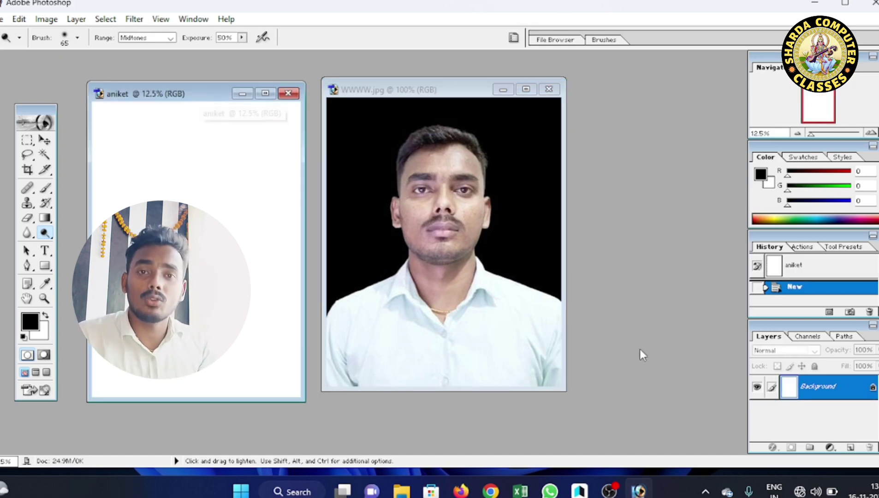
{"action": "left_click", "coordinate": [415, 91]}
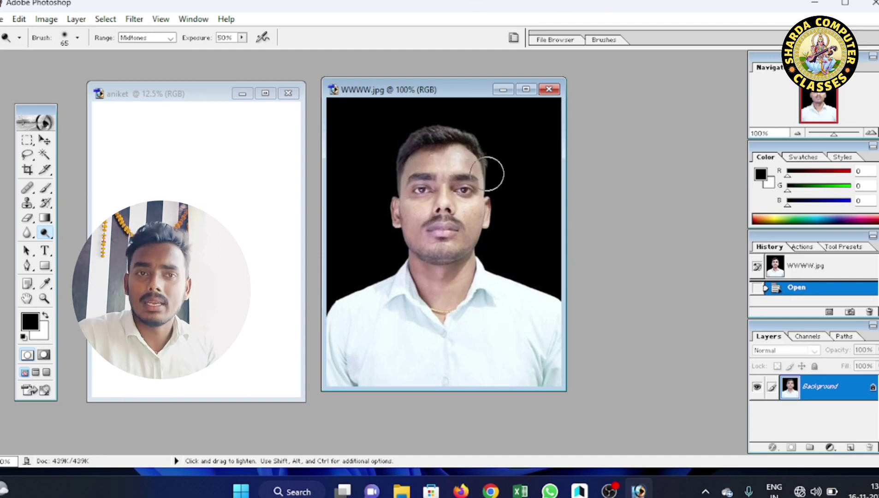
{"action": "left_click_drag", "start_coordinate": [394, 95], "coordinate": [484, 100]}
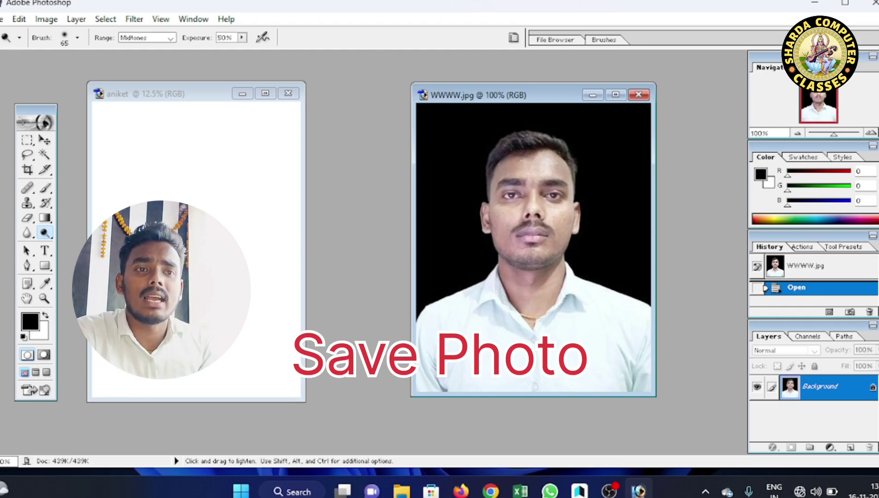
Step: Save the WWWW photo with Save As in Pixar (*.PXR) format as WWWW.pxr
{"action": "left_click", "coordinate": [1, 19]}
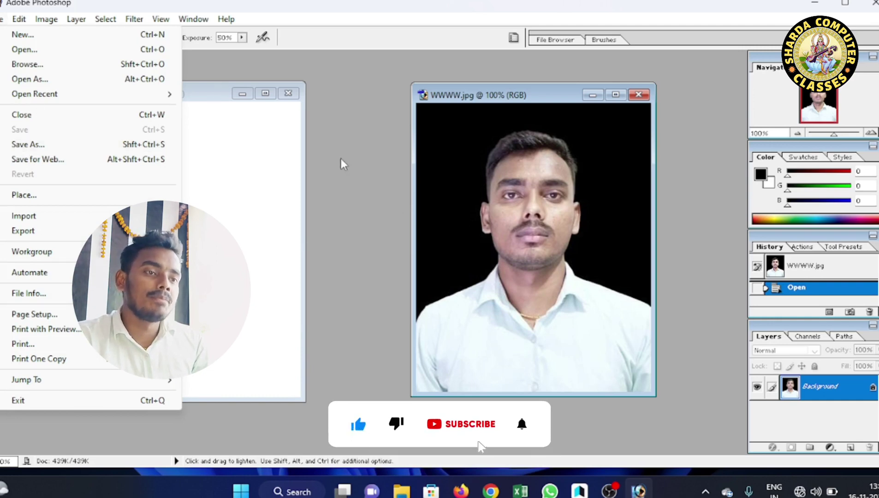
{"action": "left_click", "coordinate": [154, 92]}
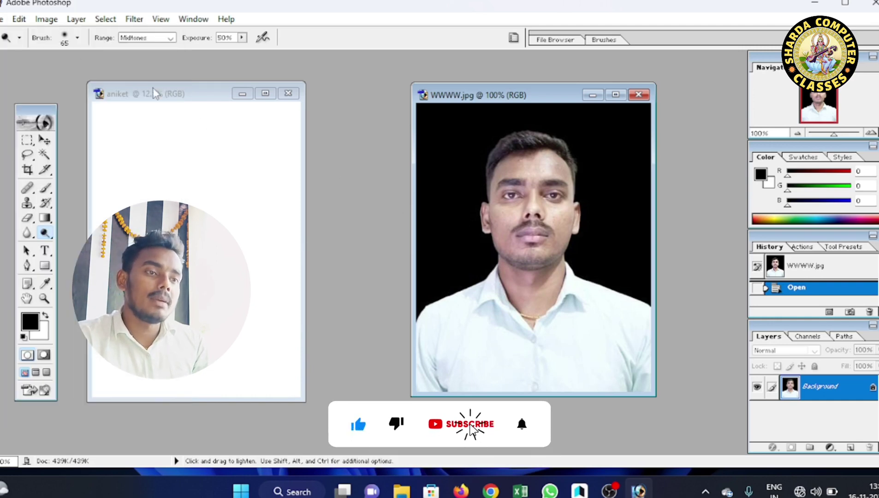
{"action": "left_click", "coordinate": [1, 21]}
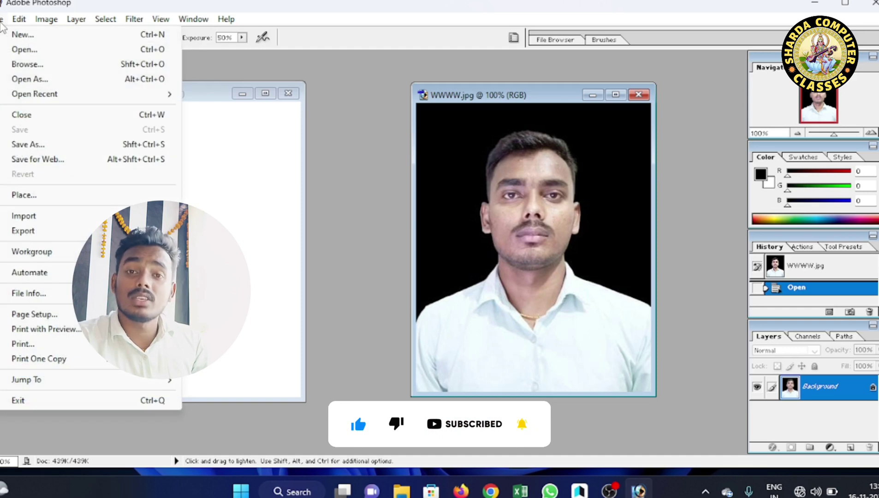
{"action": "left_click", "coordinate": [27, 146]}
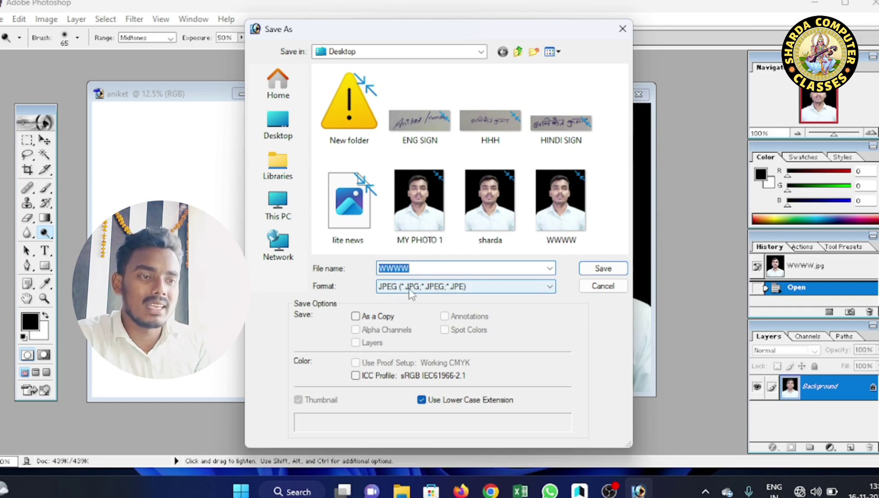
{"action": "left_click", "coordinate": [410, 291]}
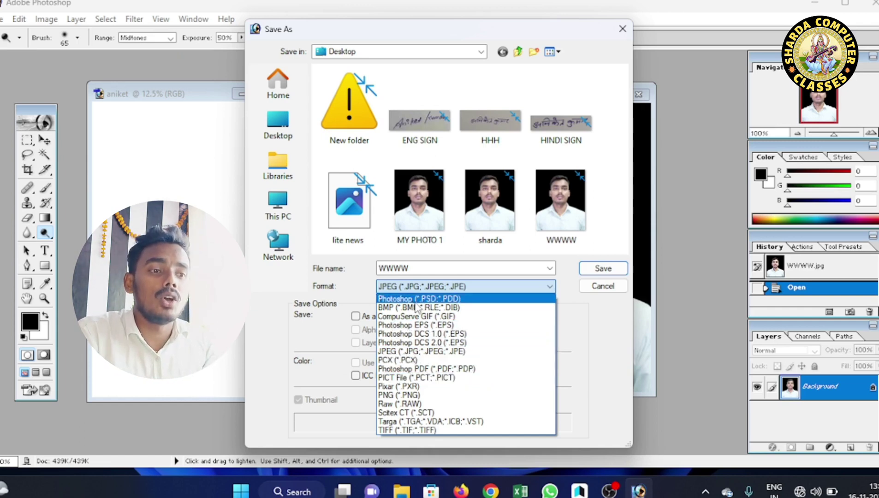
{"action": "left_click", "coordinate": [416, 300]}
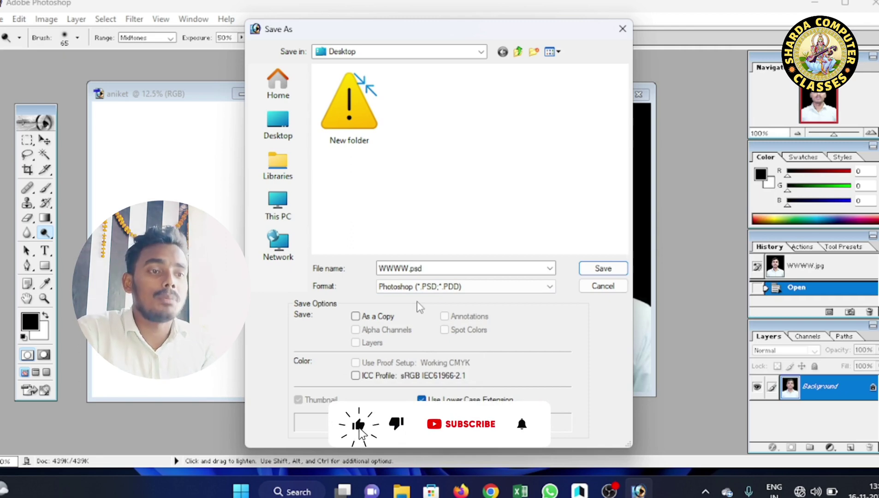
{"action": "left_click", "coordinate": [429, 286]}
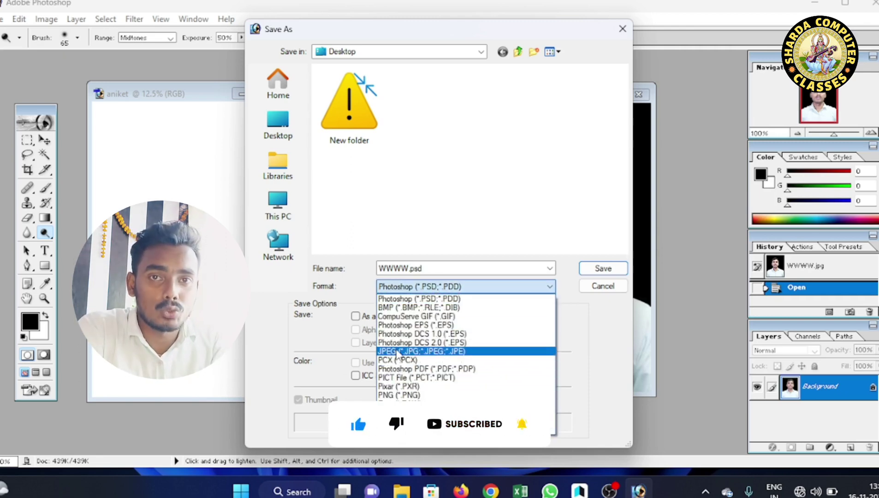
{"action": "left_click", "coordinate": [396, 387]}
{"action": "left_click", "coordinate": [603, 268]}
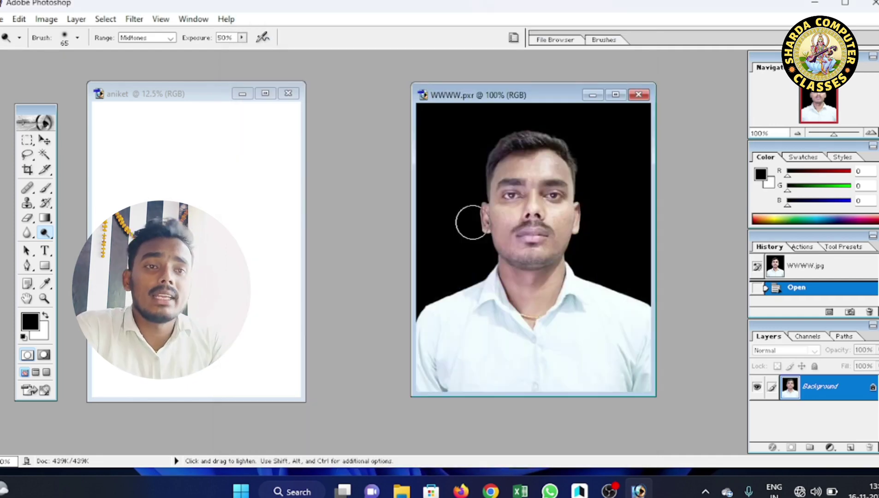